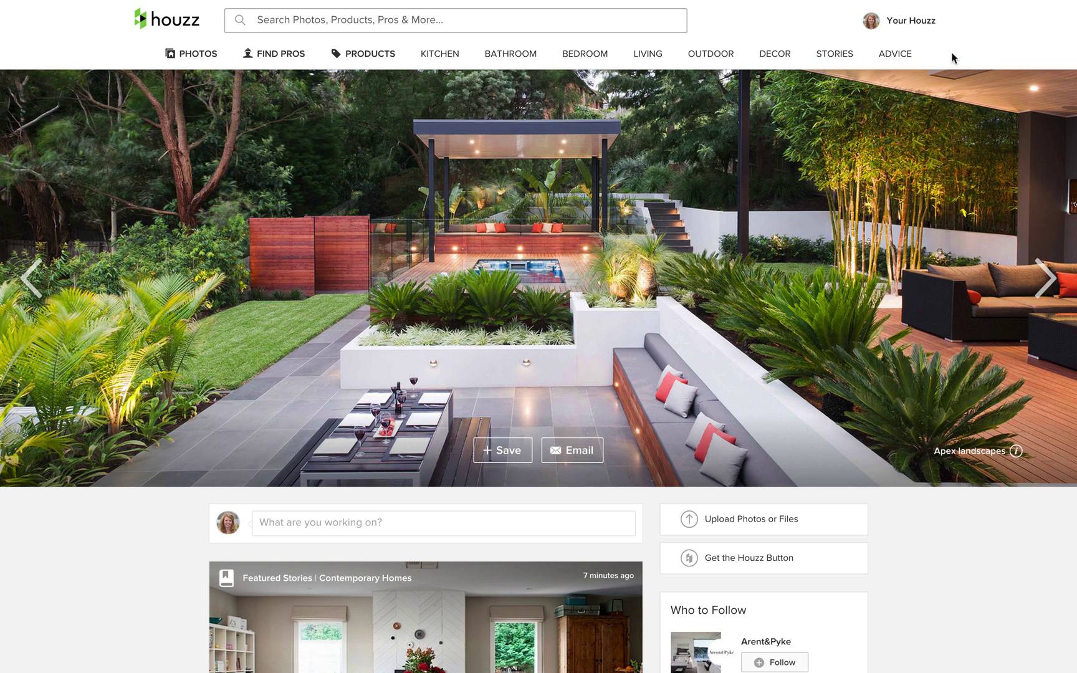
Open the Beach House in the City project's Brisbane kitchen photo (4 of 9) in full view
click(926, 23)
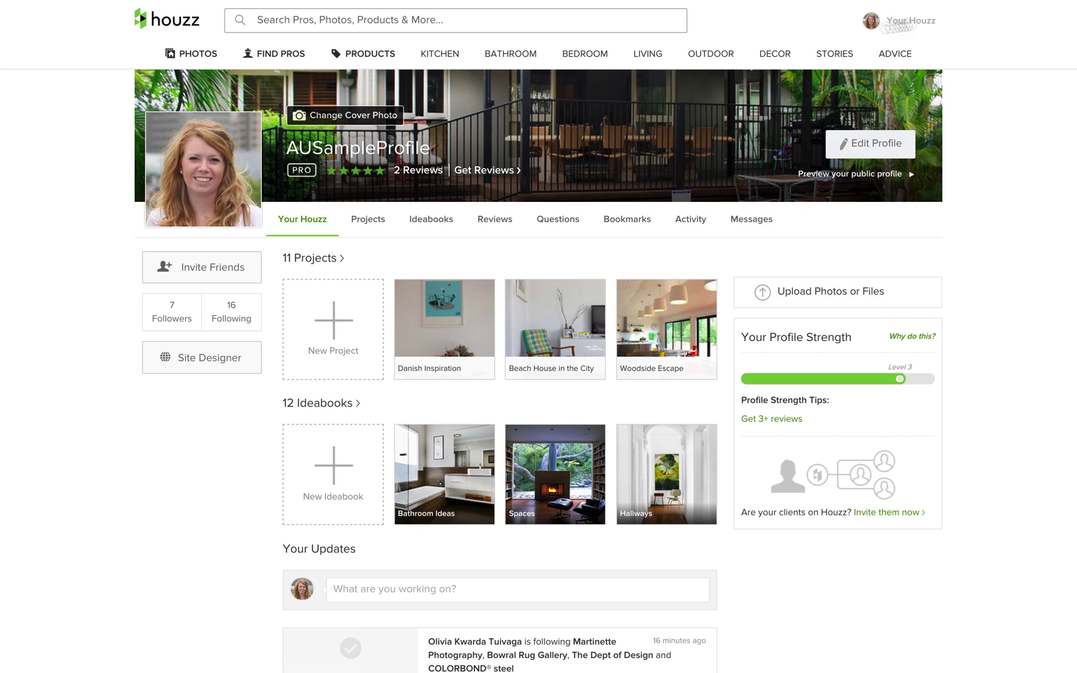
click(368, 219)
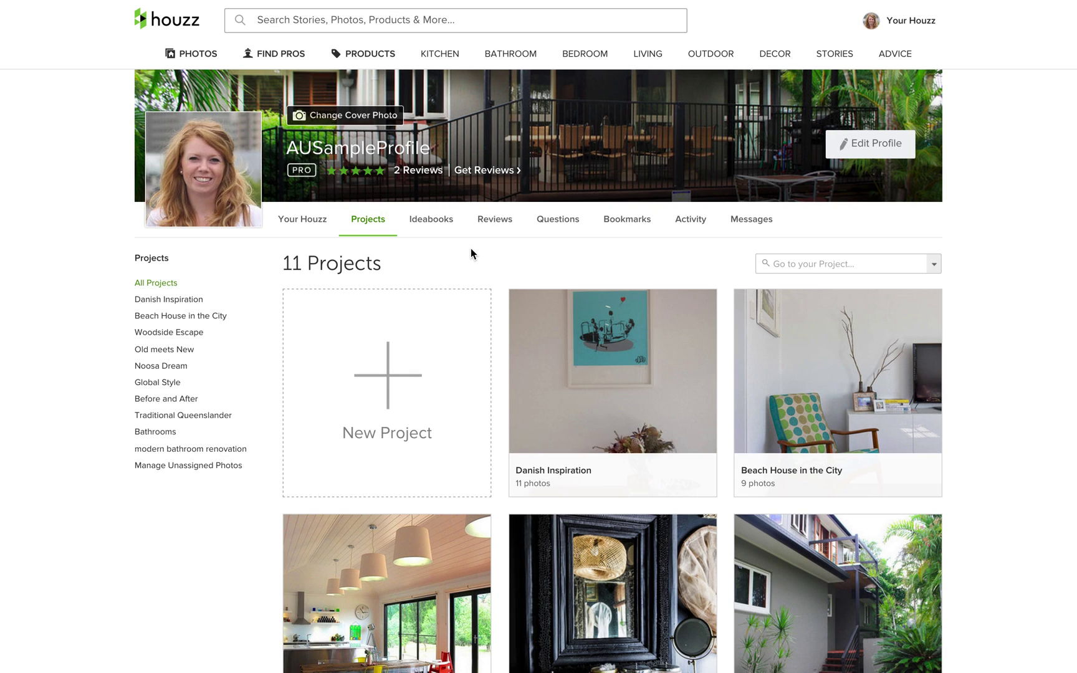
scroll(486, 253, down, 1)
click(815, 363)
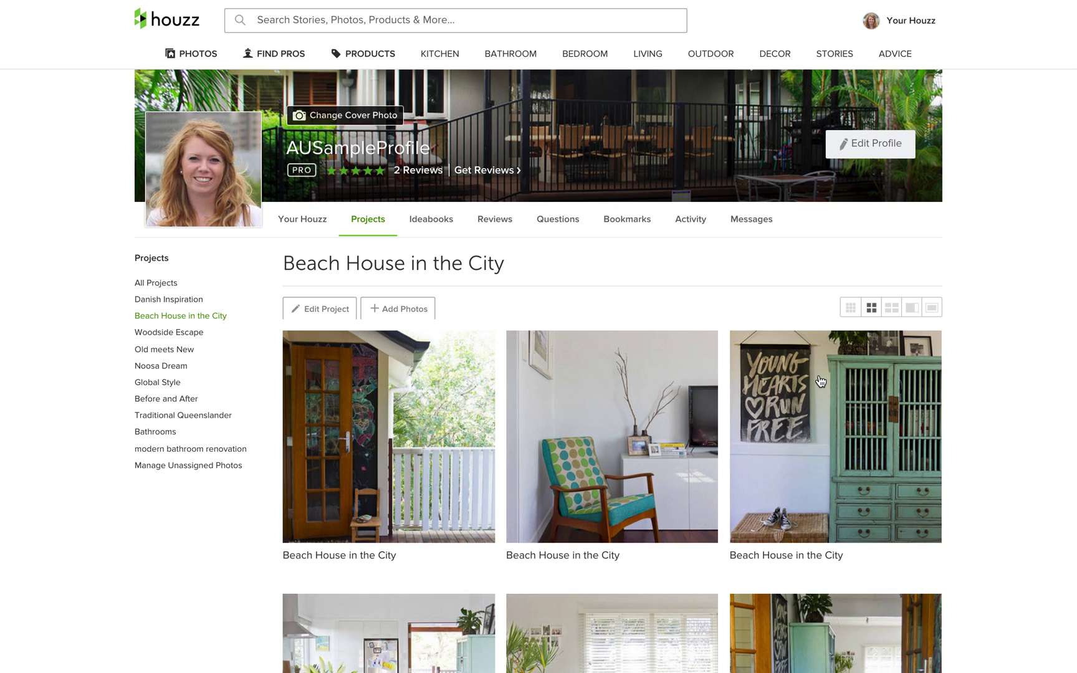
scroll(820, 382, down, 3)
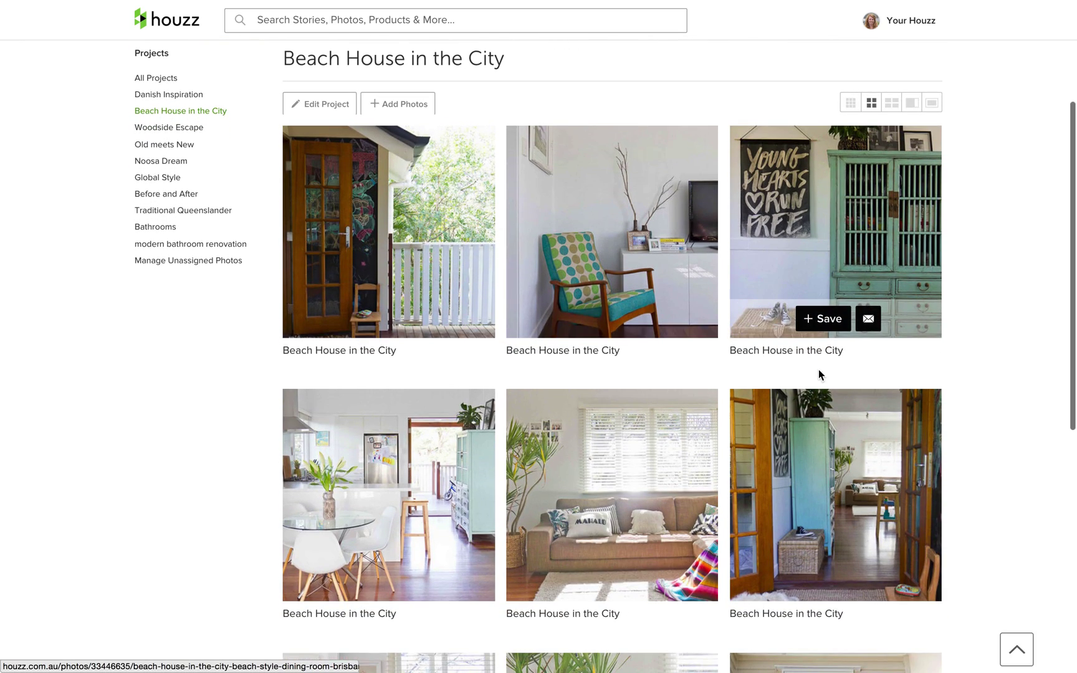
click(421, 501)
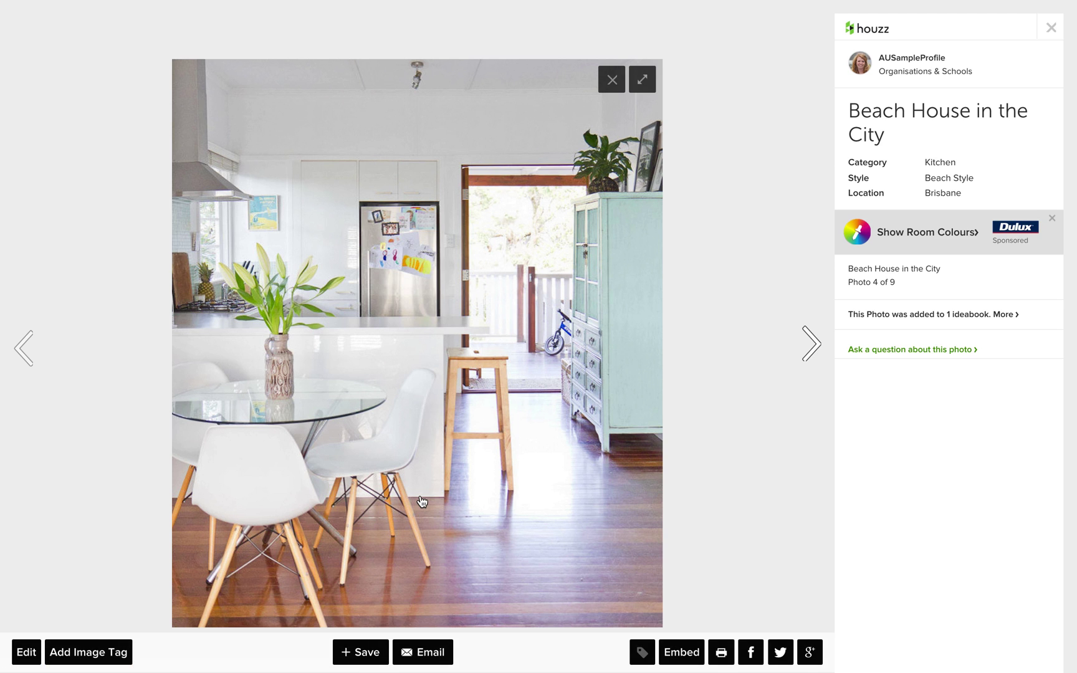
Tag the white chair as the Eames Moulded Plastic Side Chair - Dowel Leg (DSW), $650.00 AUD
click(84, 654)
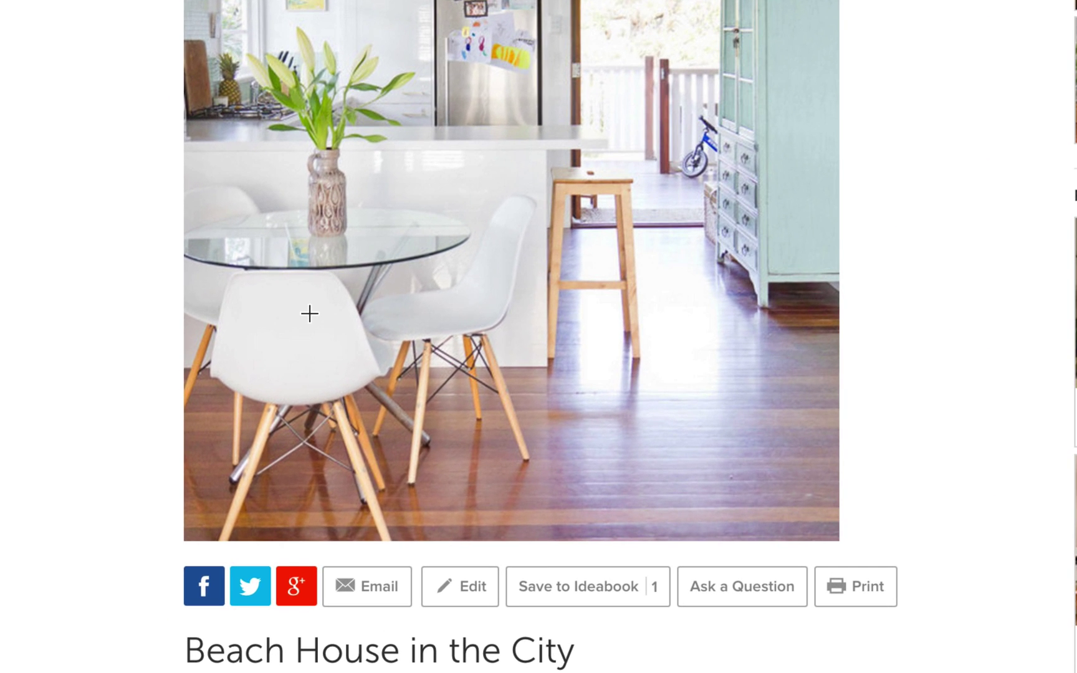
click(309, 313)
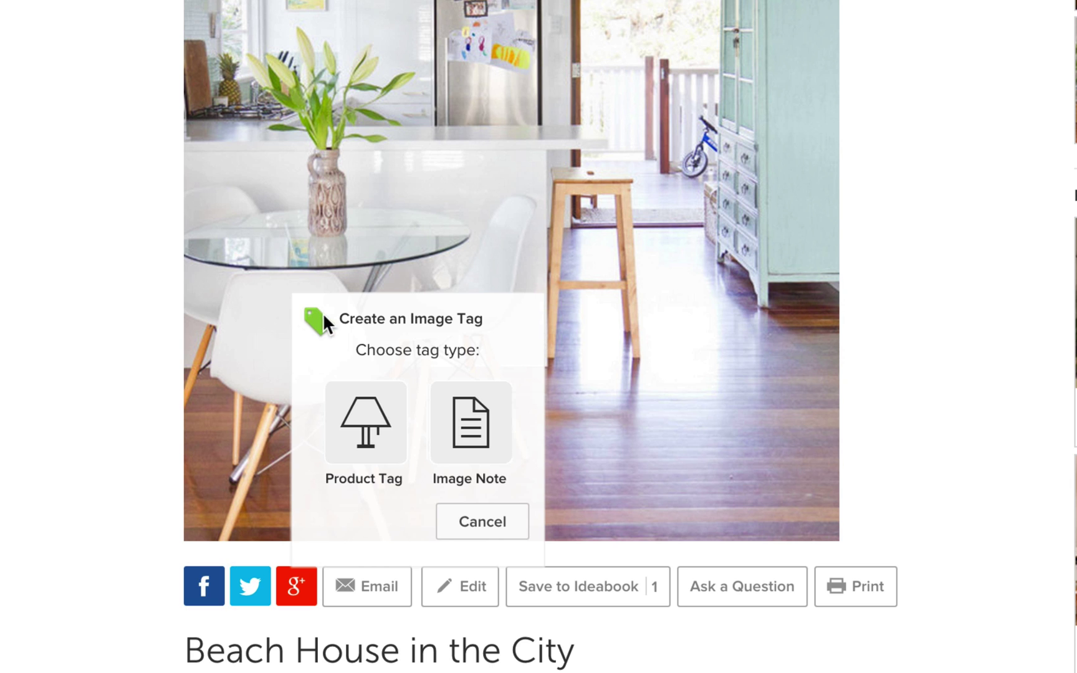
click(353, 422)
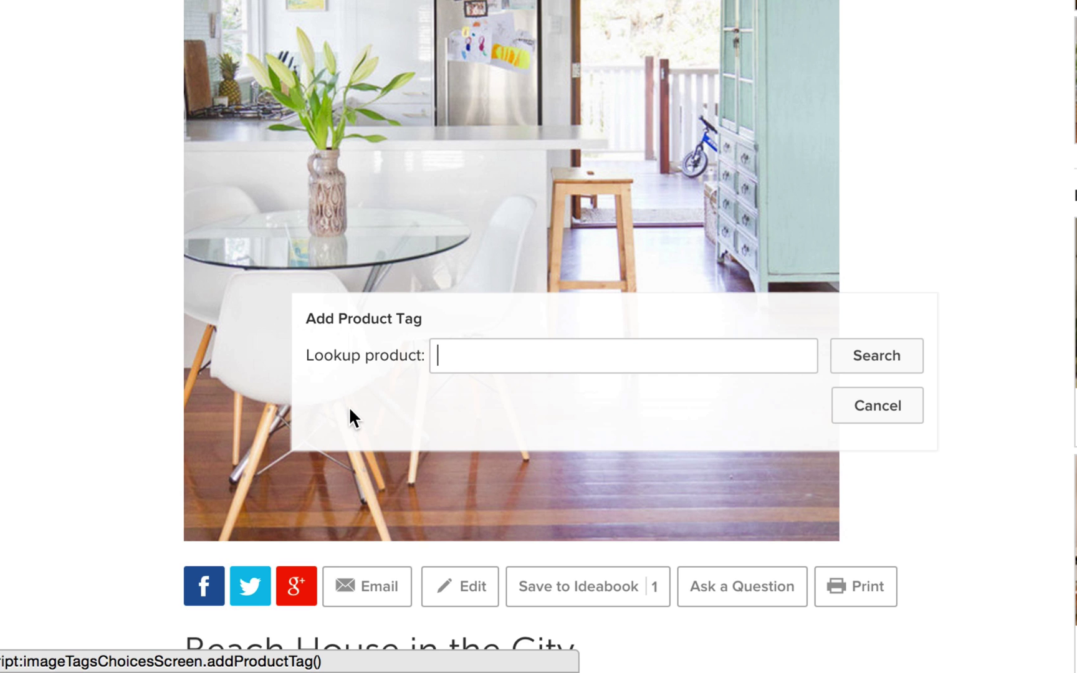
text(eames moulded)
key(Return)
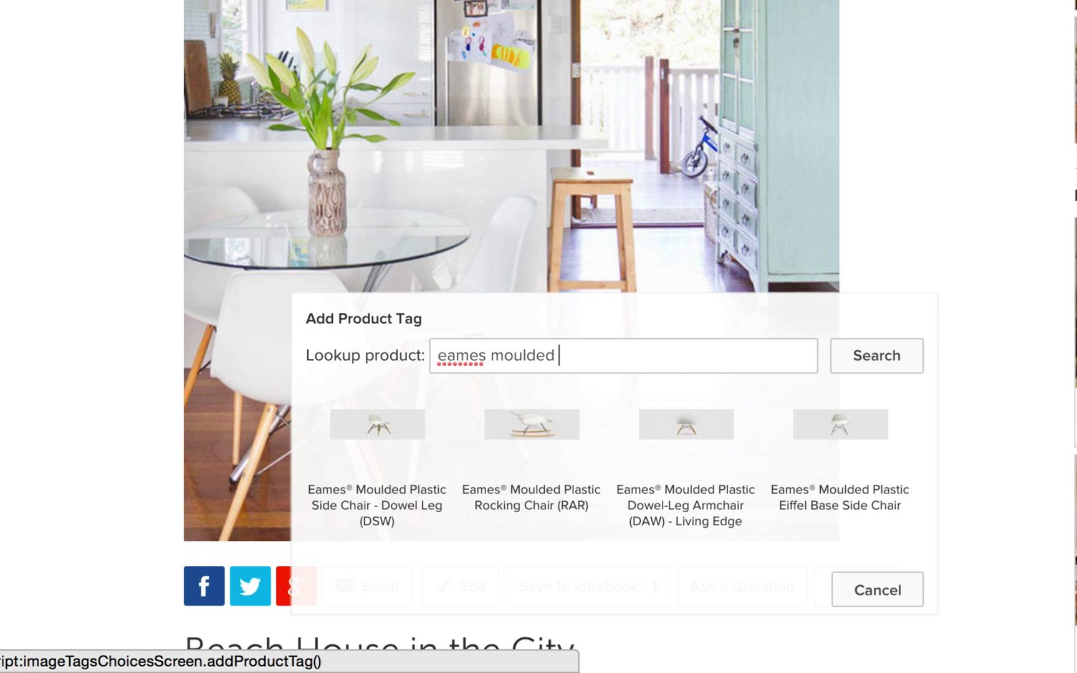
text(plastic)
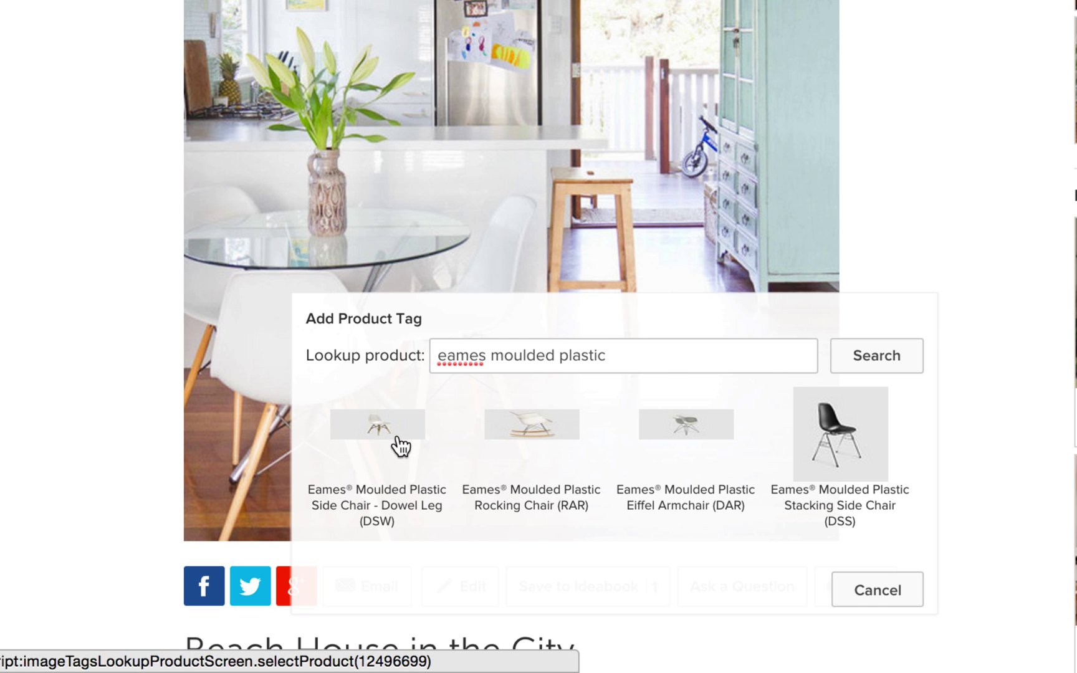
click(377, 427)
scroll(401, 446, down, 3)
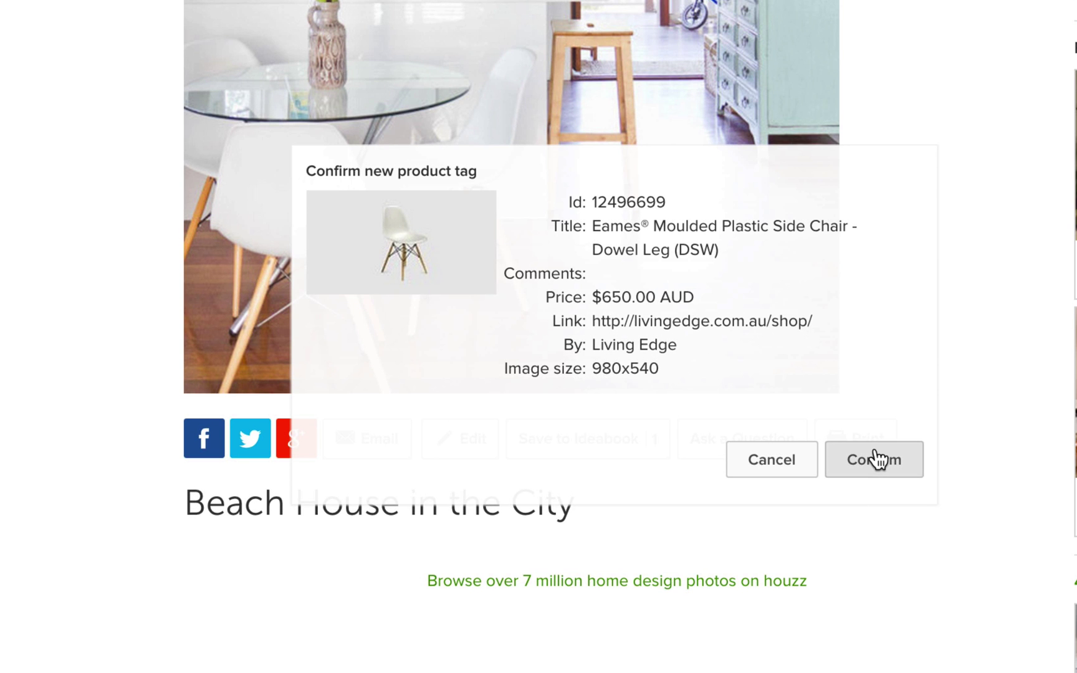
click(877, 457)
mouse_move(320, 174)
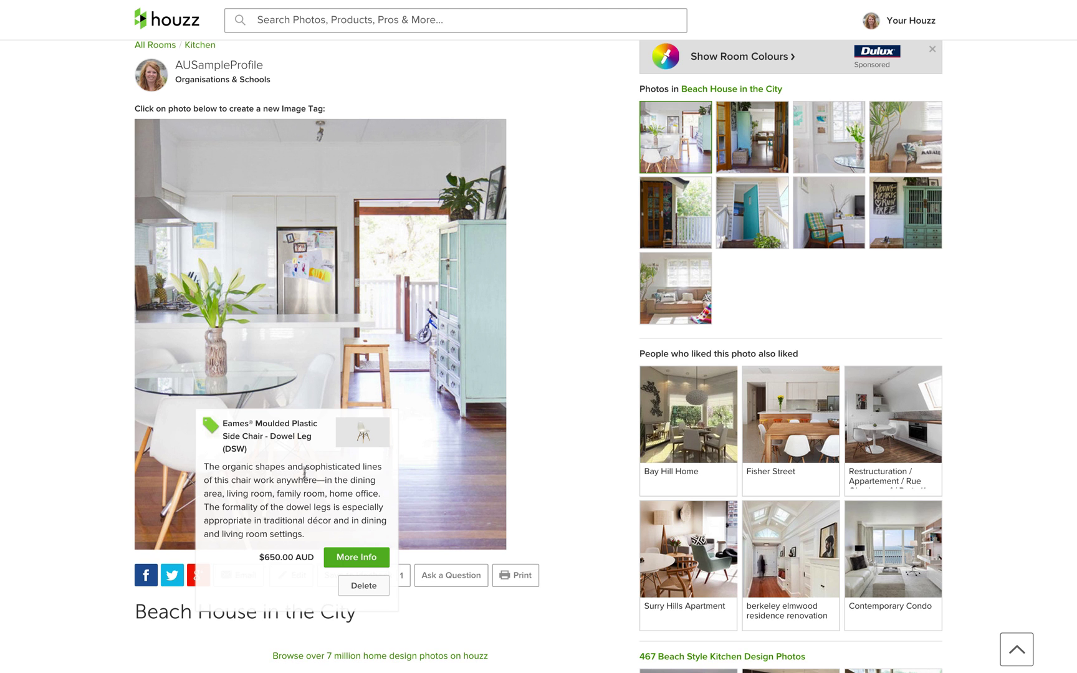
Add an image note 'high gloss white finish' with comment 'kitchen pantry cupboard finish' on the upper cupboards
click(255, 212)
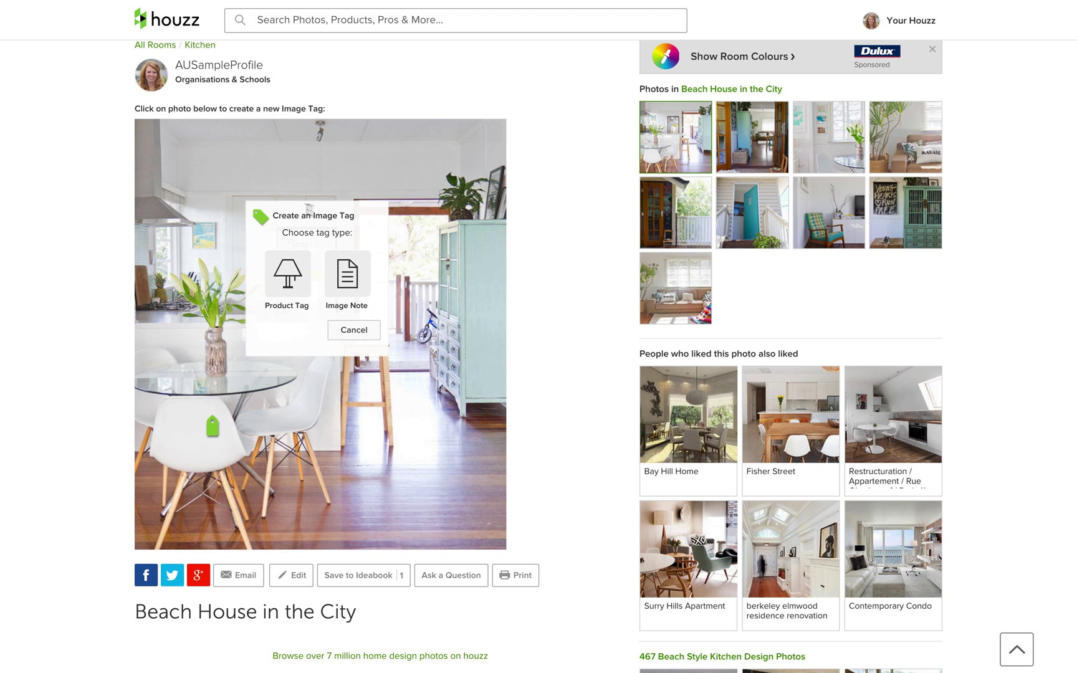
click(350, 273)
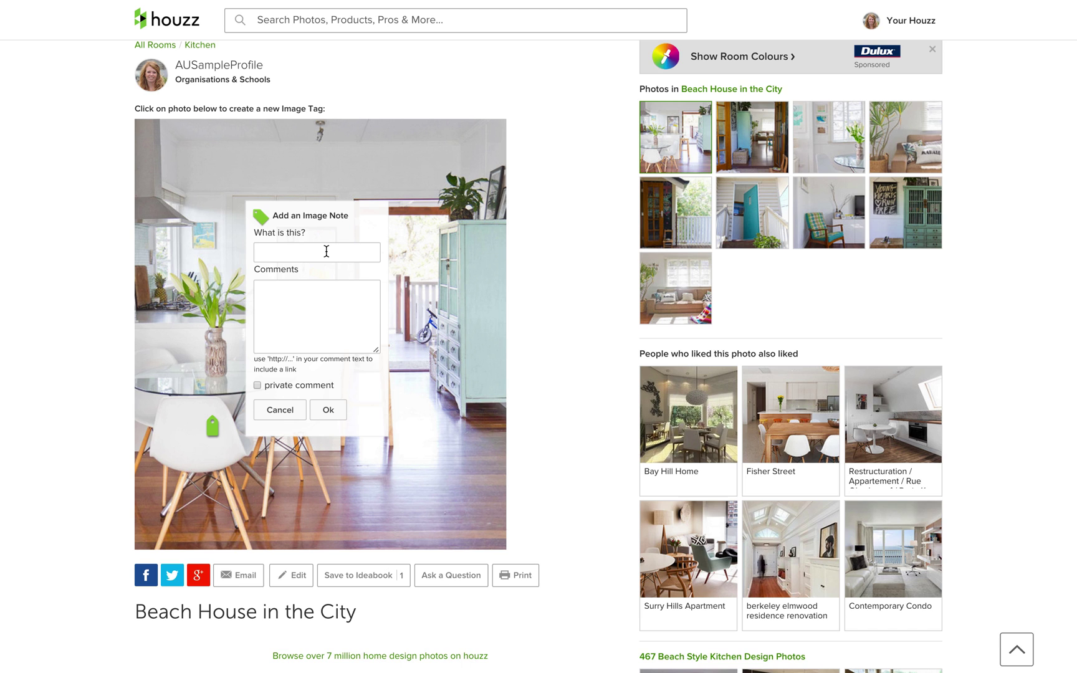
text(high gloss white finish)
key(Tab)
text(kitchen pantry cupboa)
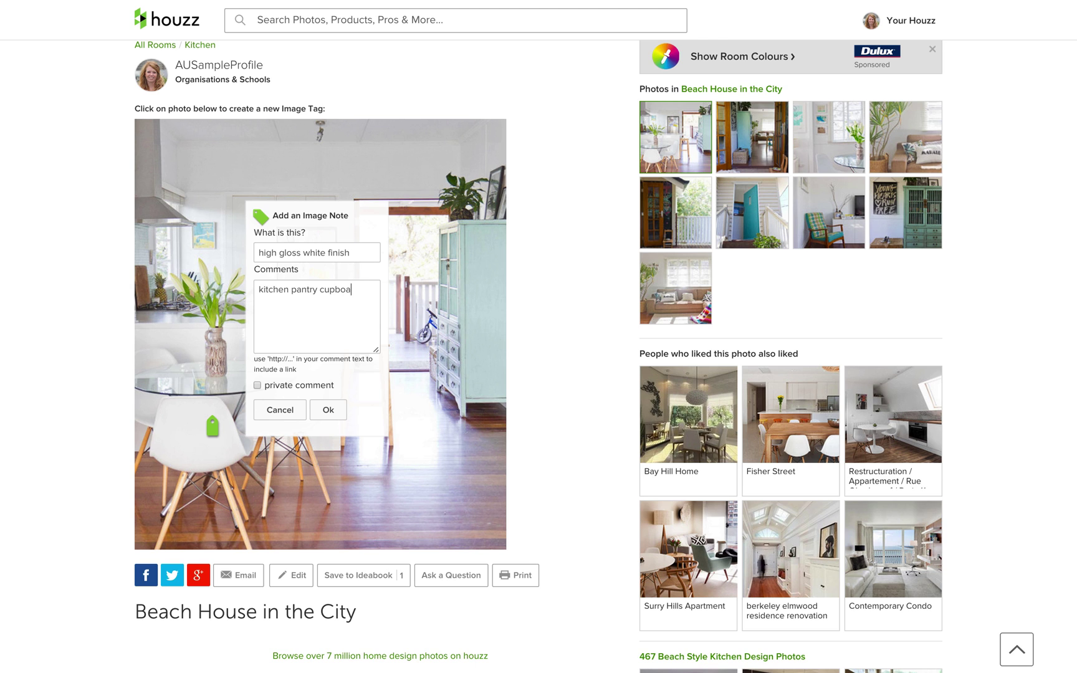
text(rd finish)
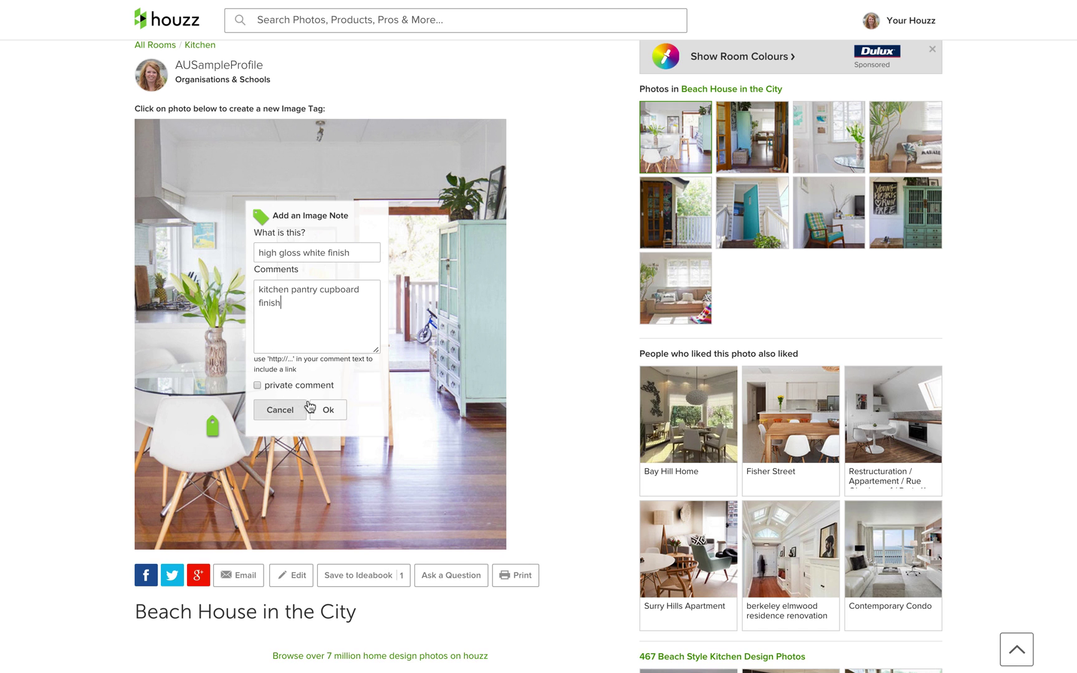
click(327, 410)
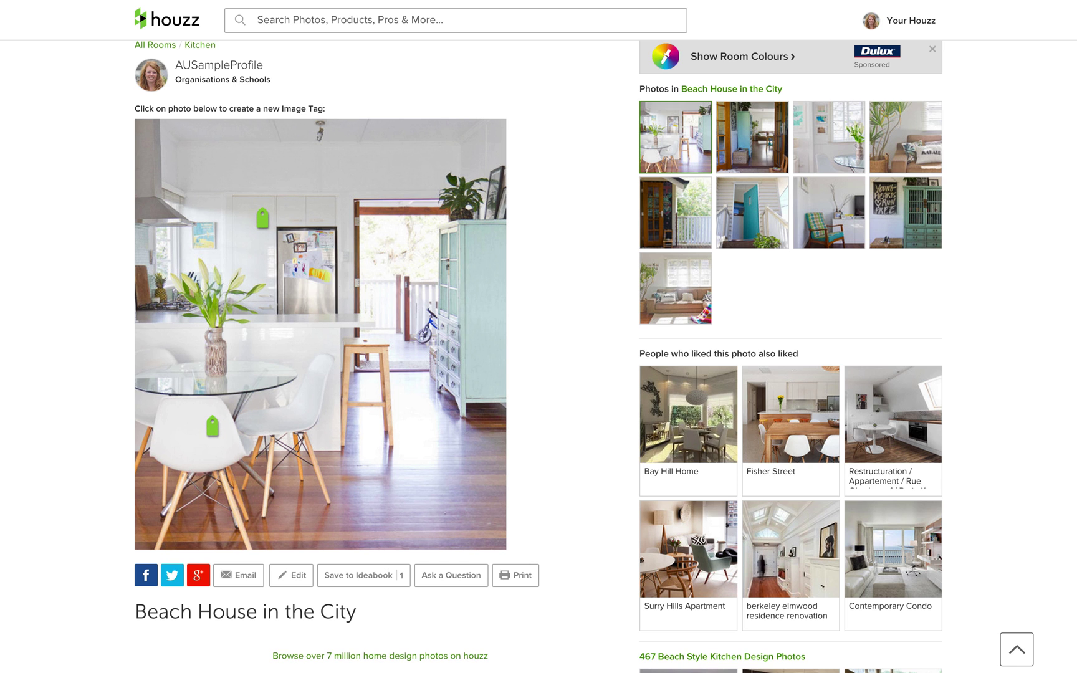
mouse_move(264, 221)
In the photo upload form, create a new project named 'products' in the Products category
scroll(391, 205, up, 2)
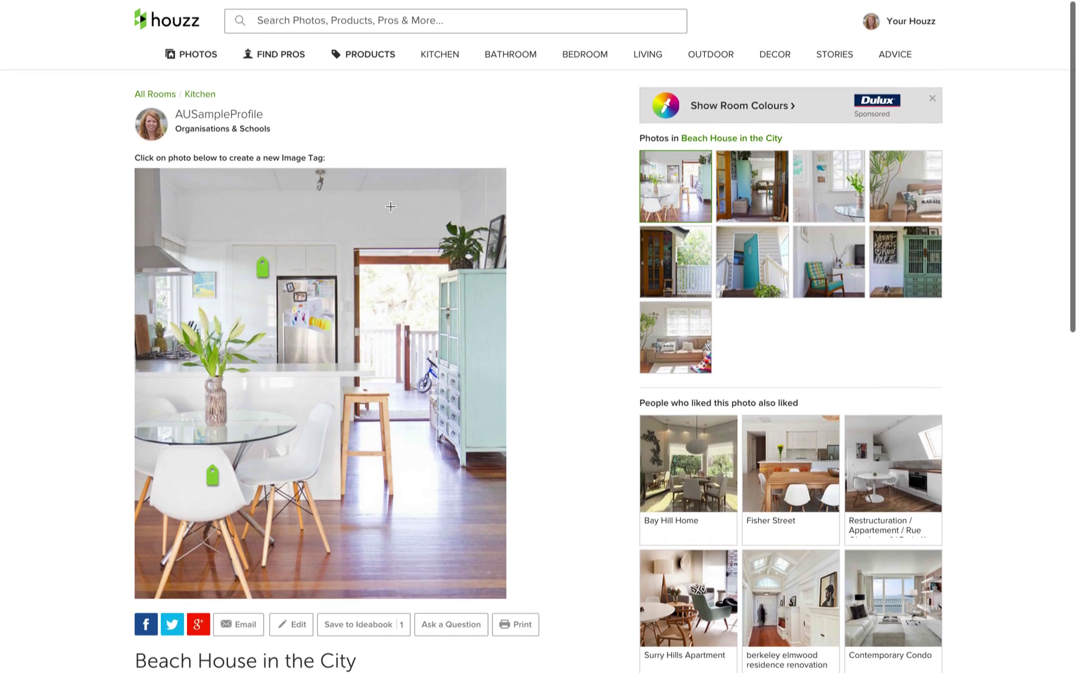
mouse_move(902, 17)
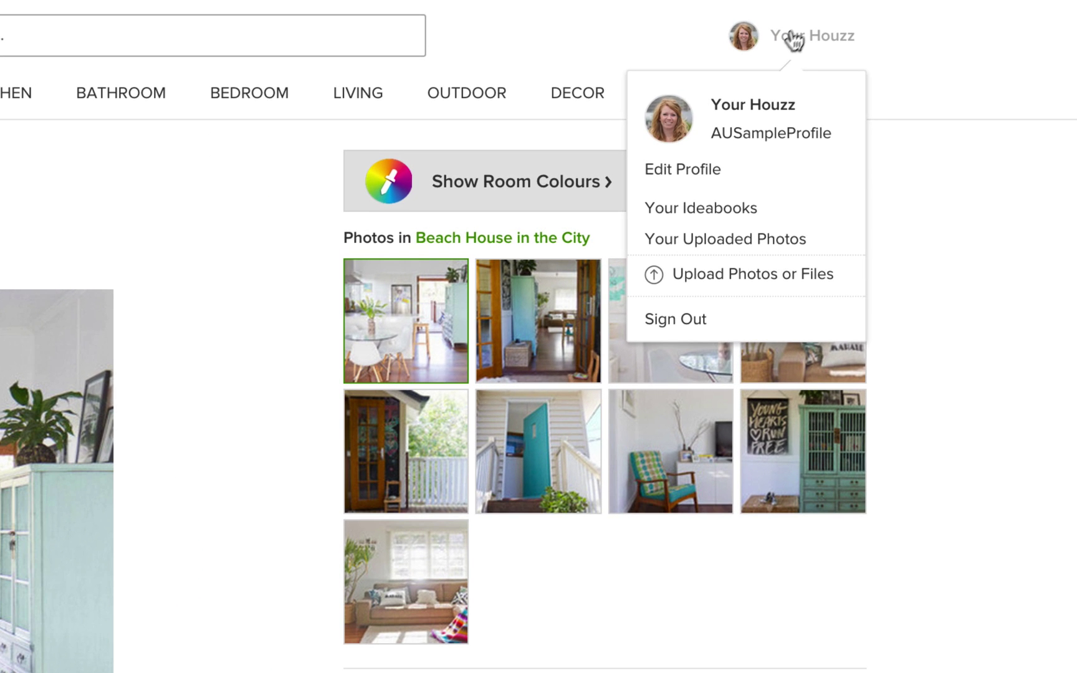
click(734, 277)
click(589, 210)
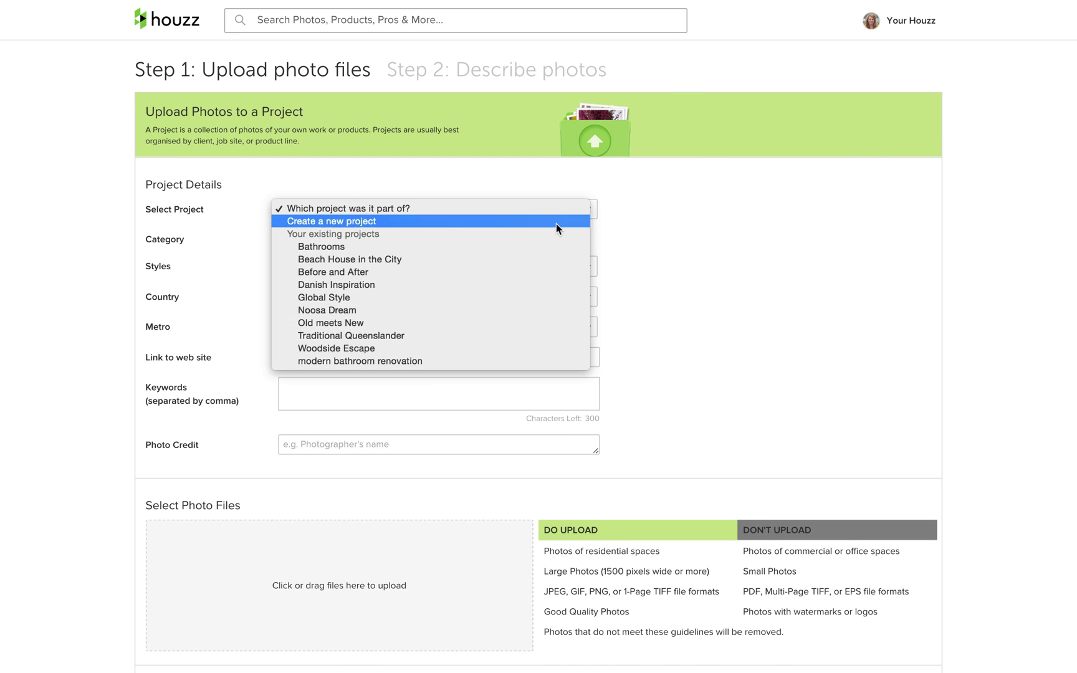
click(556, 223)
click(365, 236)
text(products)
click(335, 270)
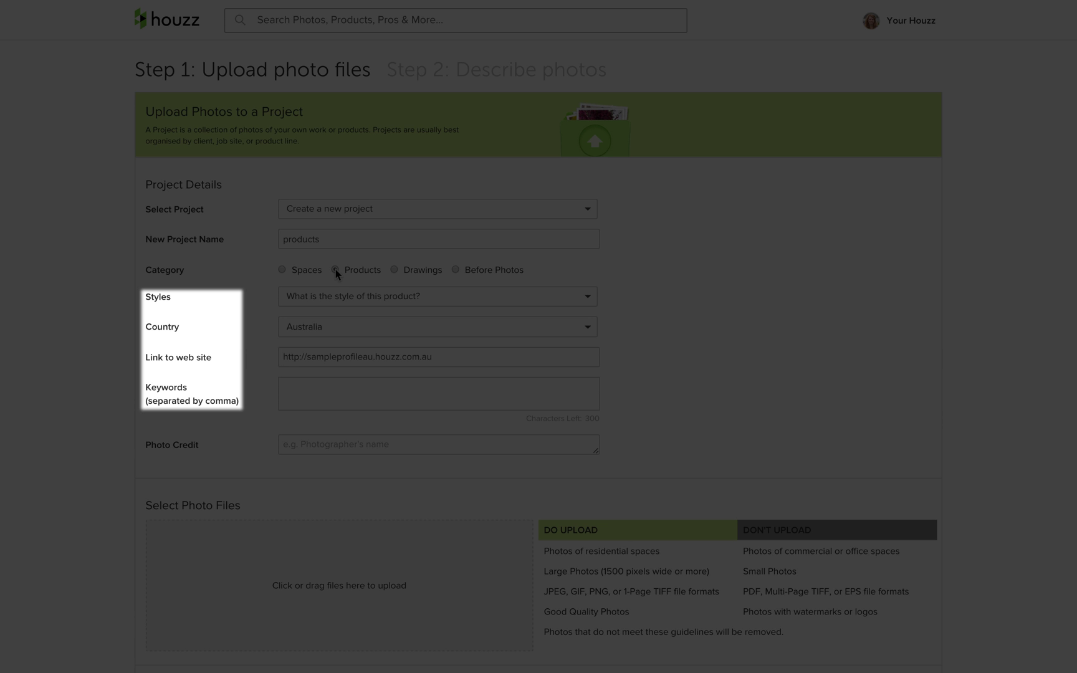
Upload 02 Black Bar Stool.png from the images folder into the project
scroll(336, 269, down, 3)
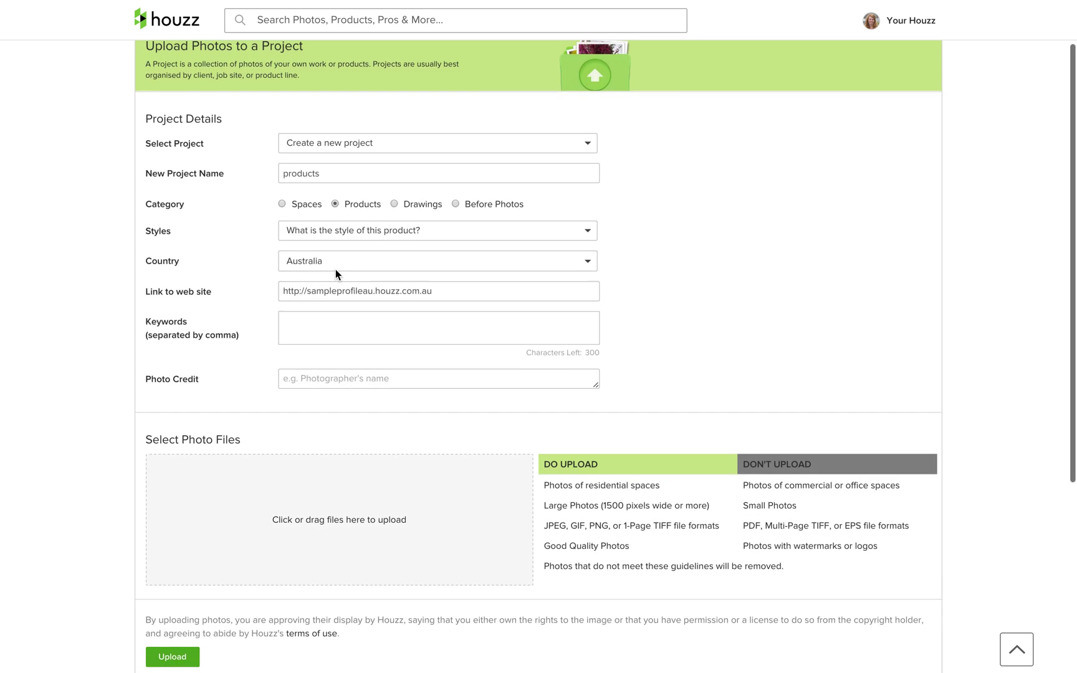
click(302, 442)
double_click(470, 73)
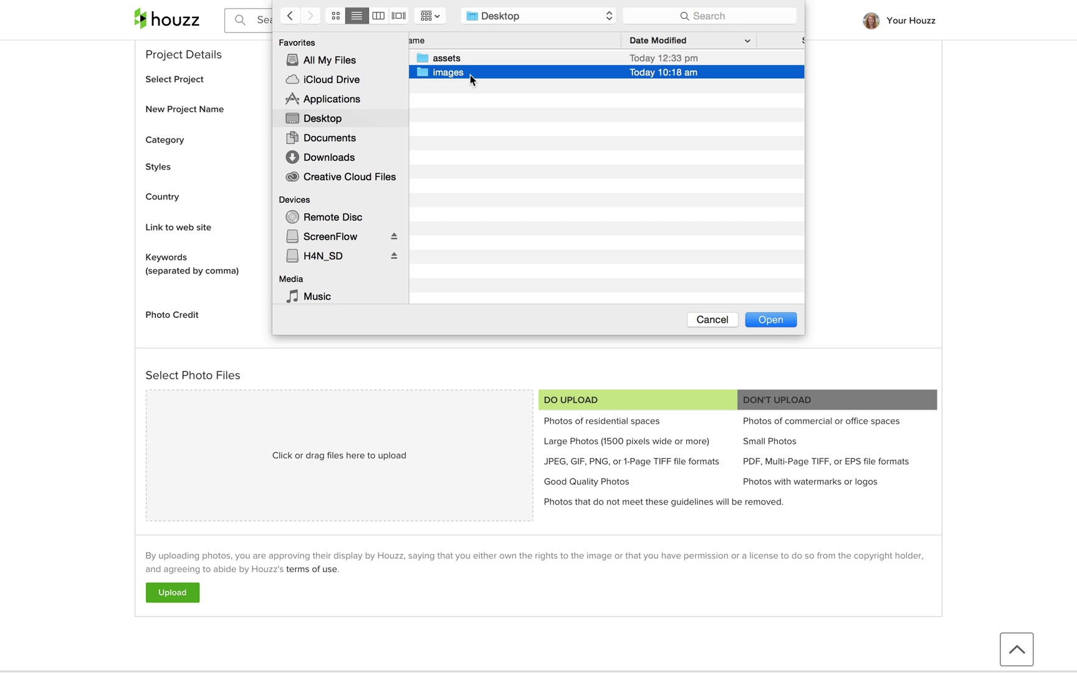
double_click(458, 115)
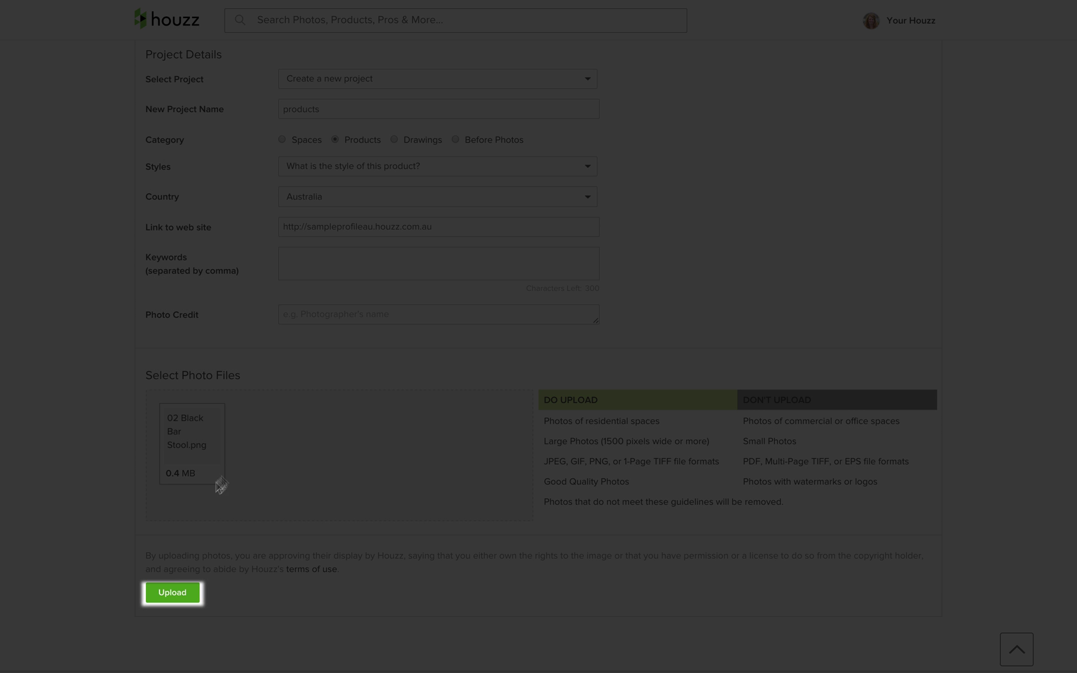
click(166, 591)
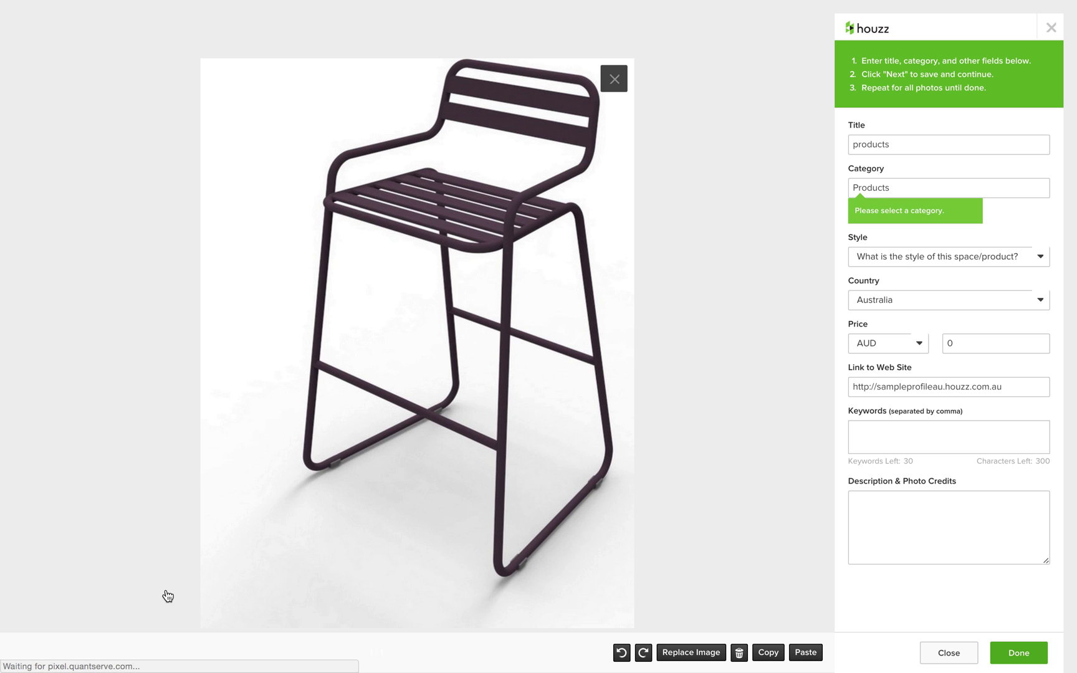
Save the photo titled 'black bar stool', category Furniture > Game Room and Bar Furniture, style Contemporary
click(922, 142)
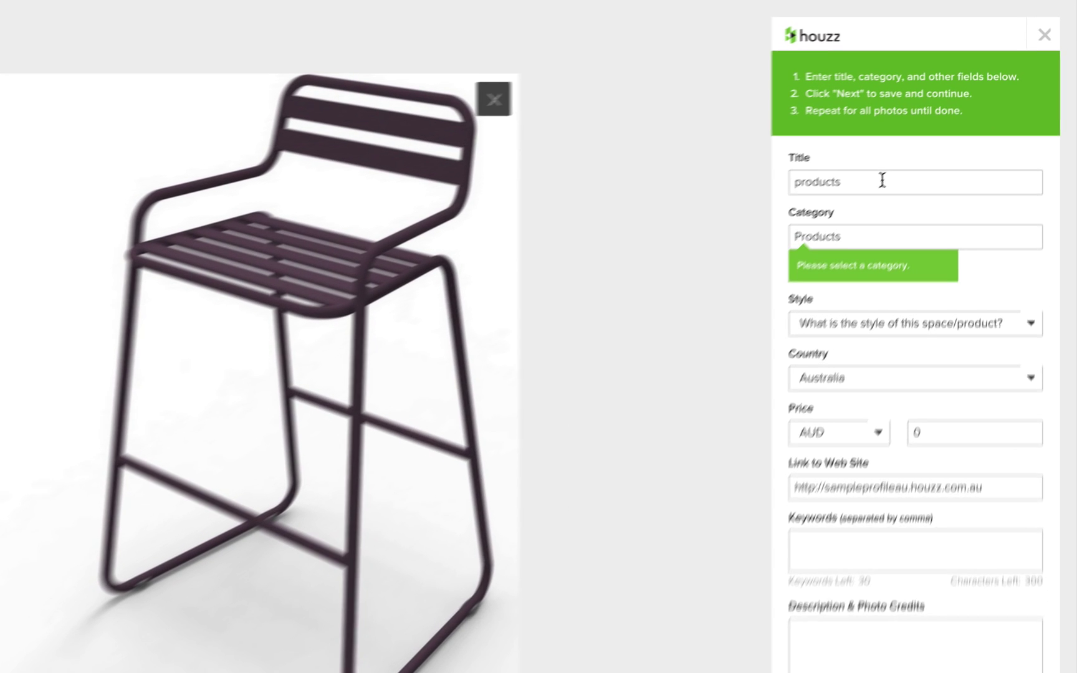
key(BackSpace)
key(BackSpace)
key(BackSpace)
key(BackSpace)
key(BackSpace)
key(BackSpace)
key(BackSpace)
text(black bar )
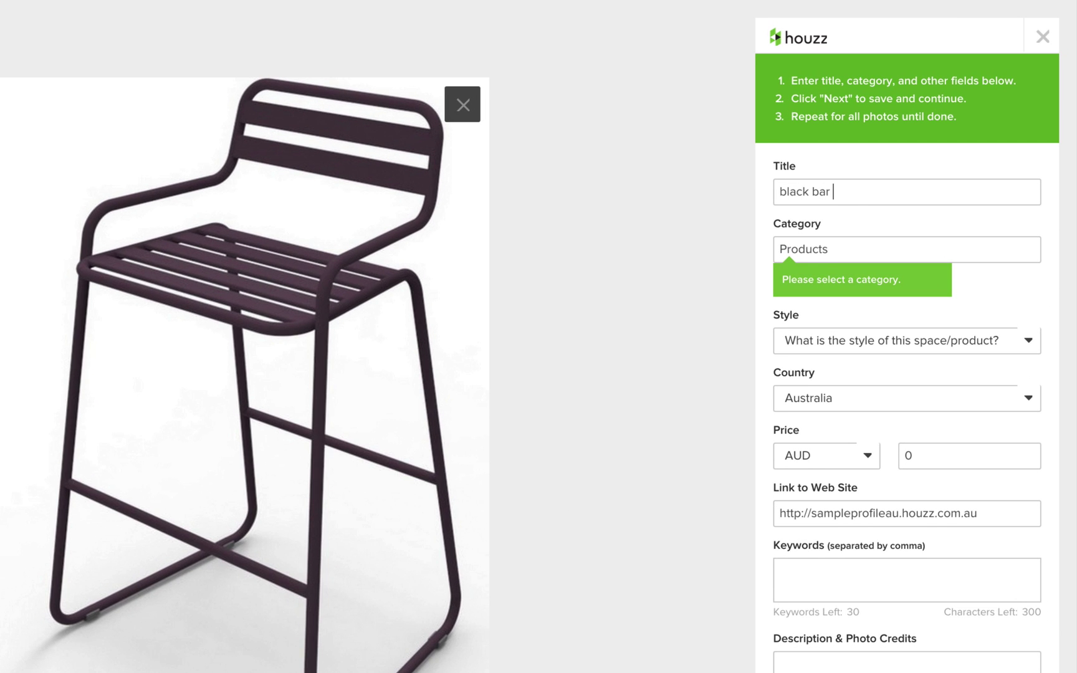
text(stool)
click(861, 248)
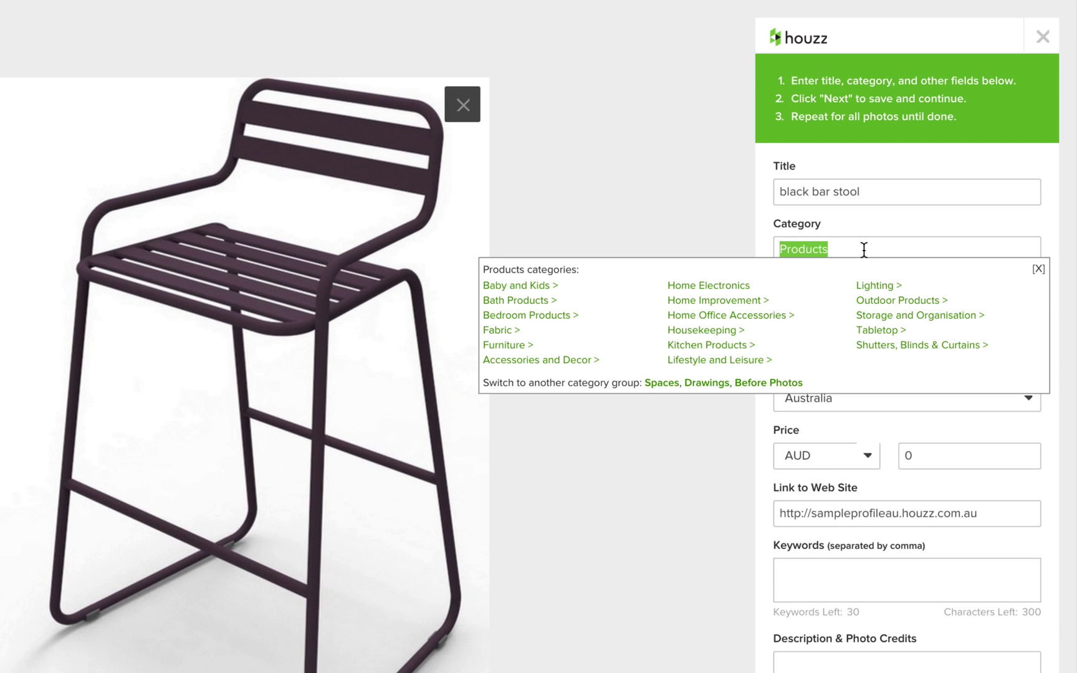
click(506, 347)
click(692, 307)
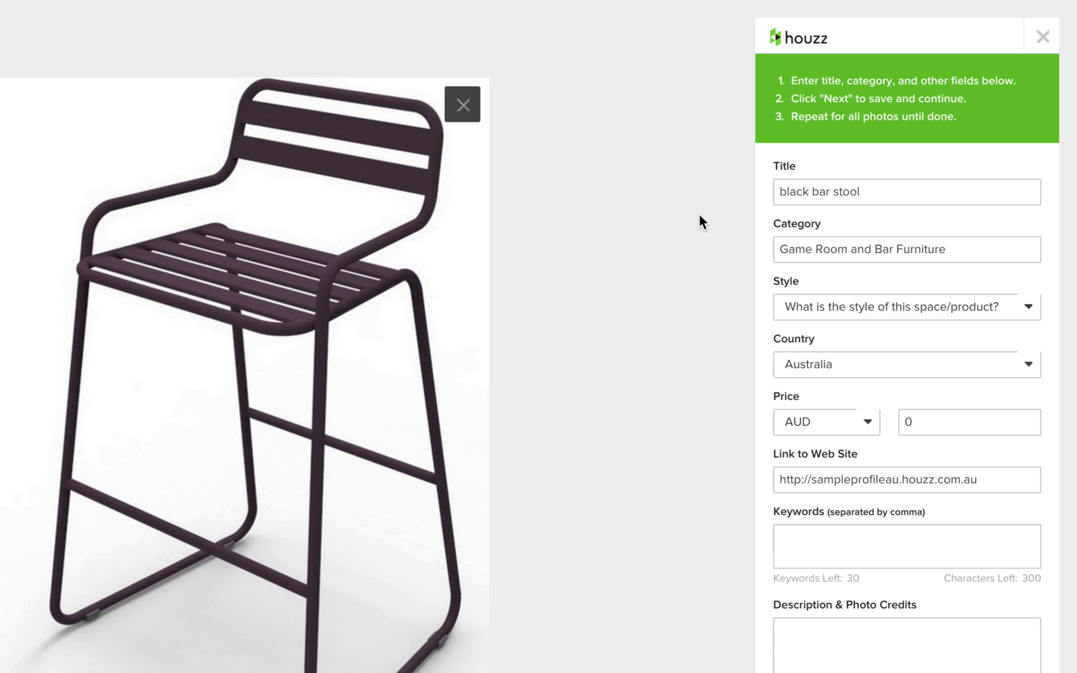
click(820, 306)
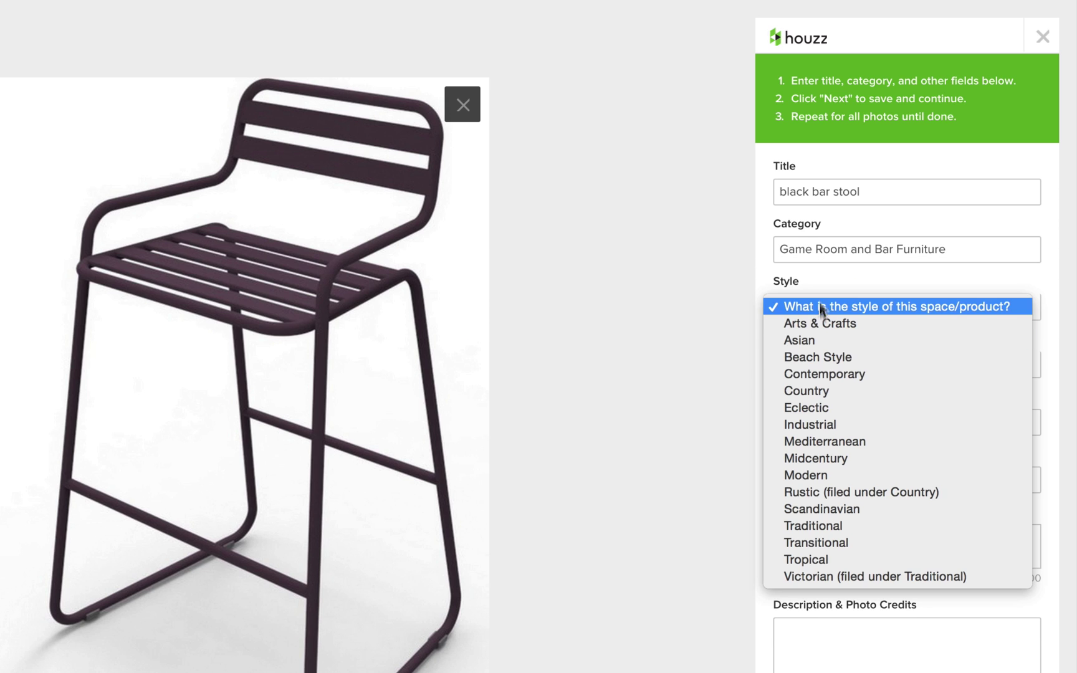
click(825, 373)
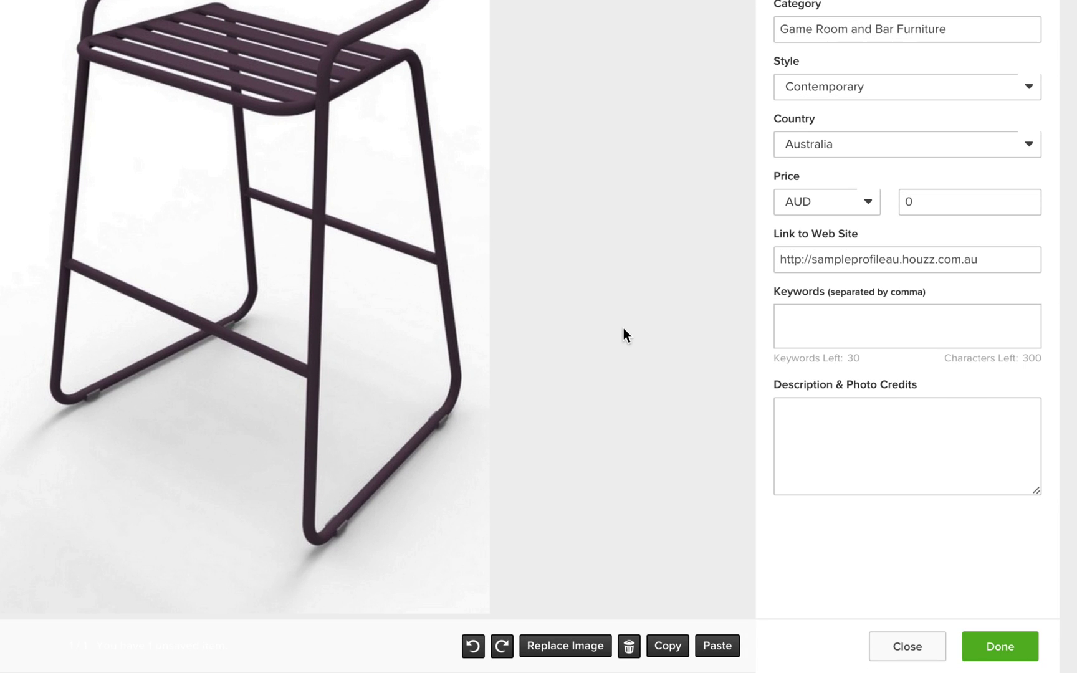
click(1031, 647)
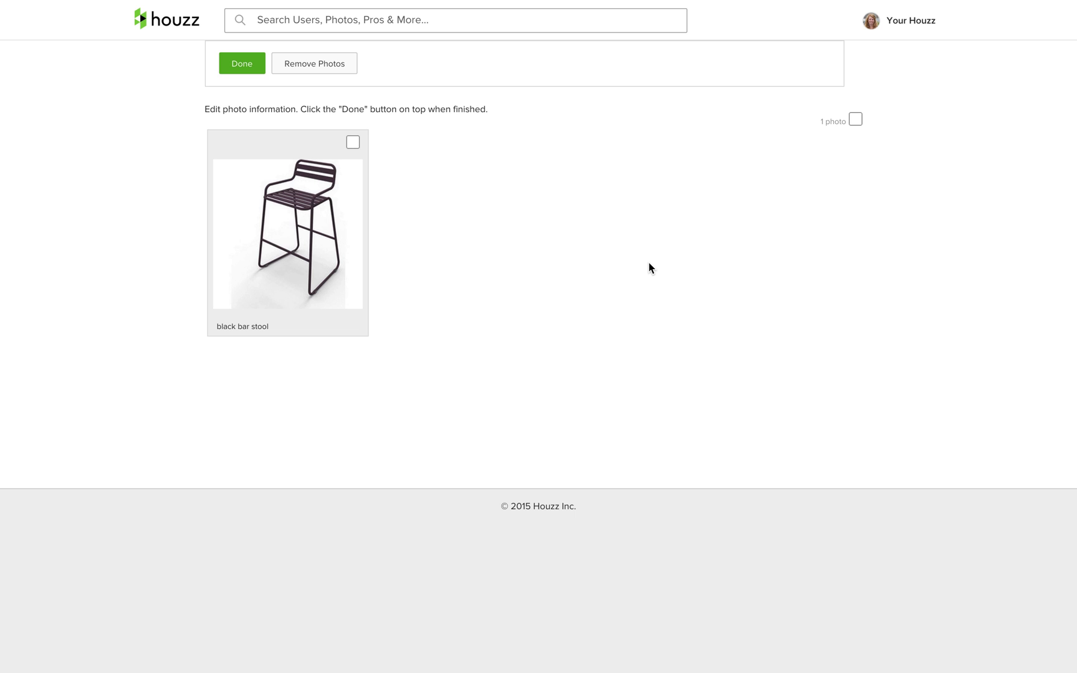
Finish the upload and close the photo viewer to view the 'products' project page
click(255, 70)
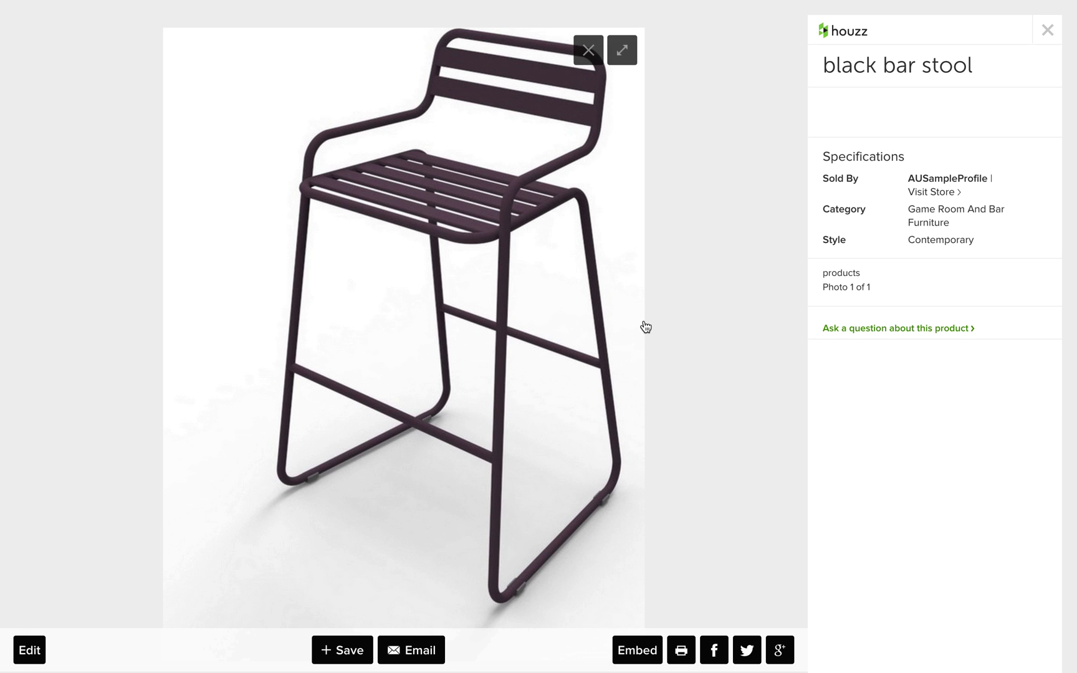
click(1044, 33)
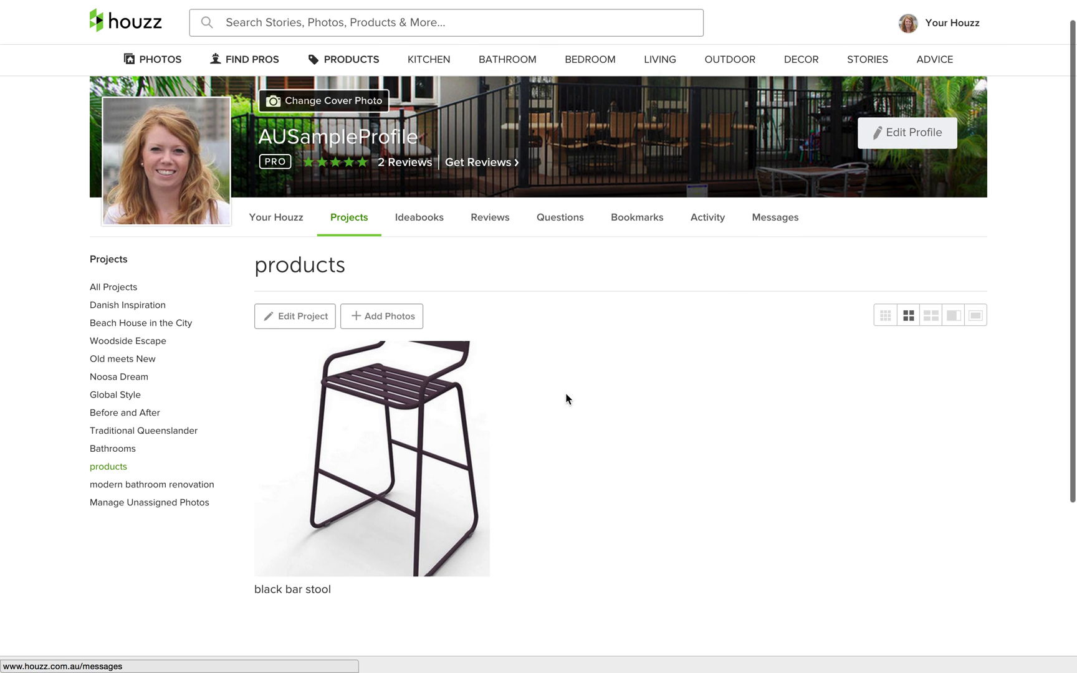